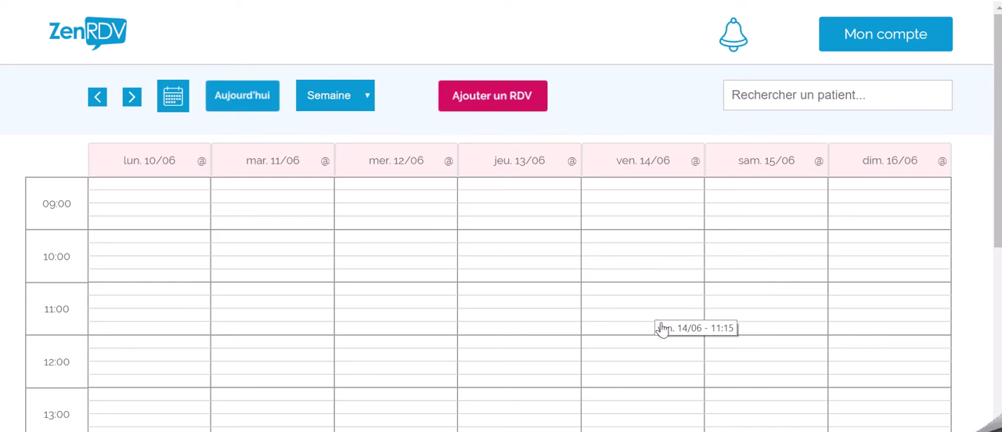
Step: Change the Absence service's colour to Gris in the service settings, and return to the agenda
click(879, 43)
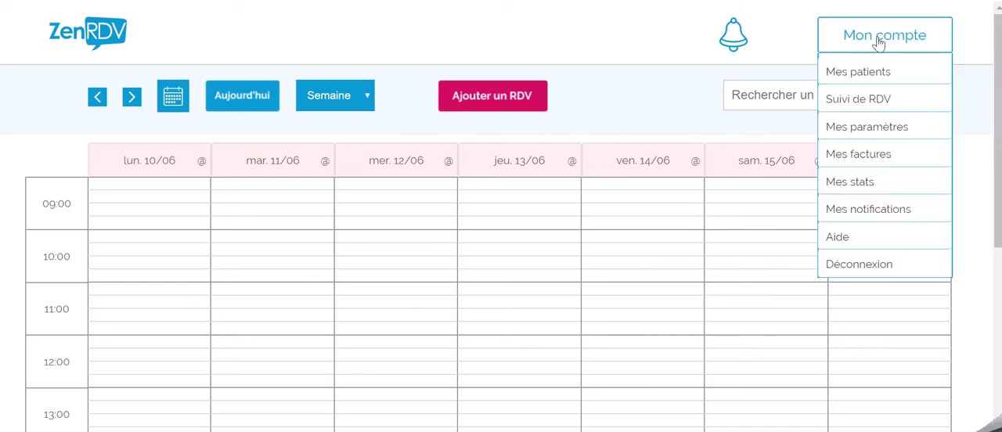
click(866, 130)
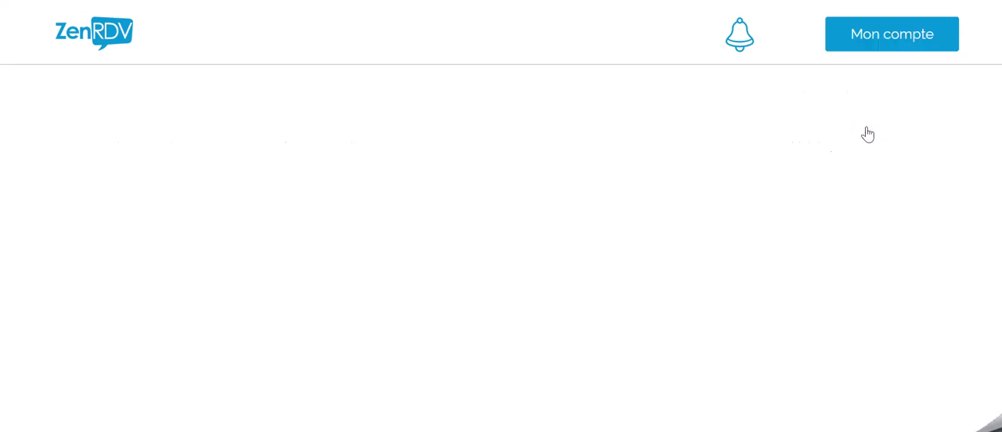
click(636, 124)
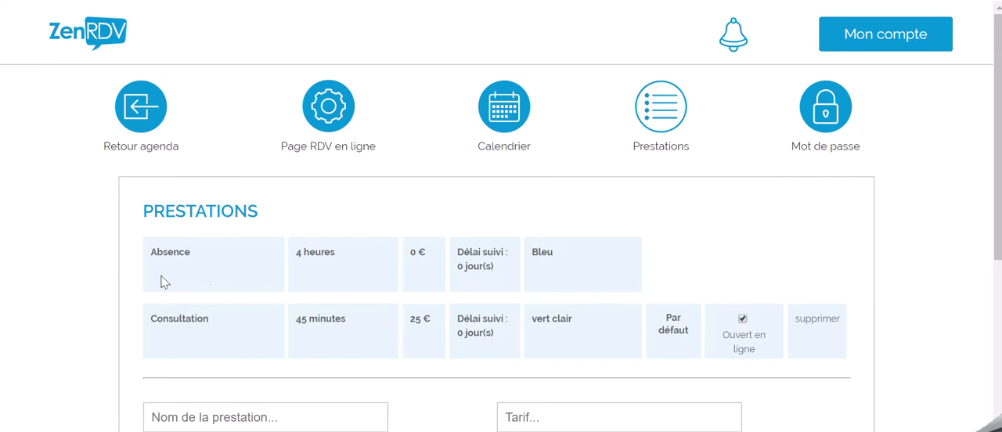
click(545, 256)
click(580, 267)
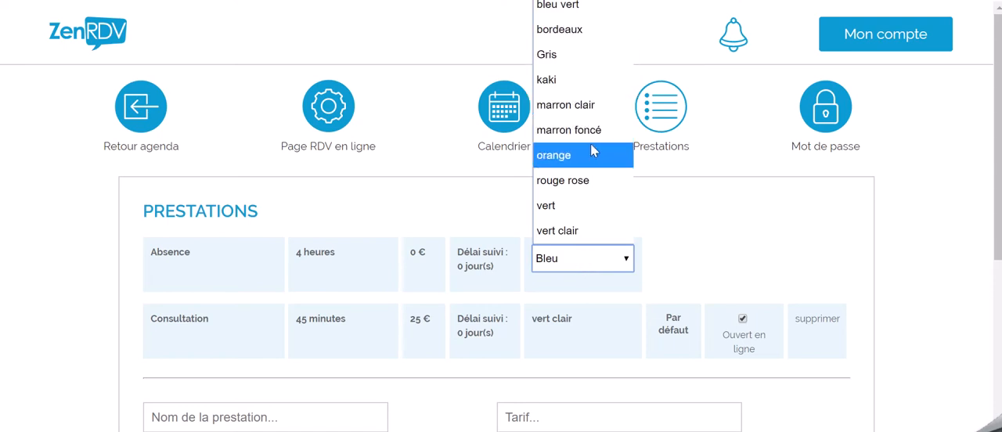
click(581, 54)
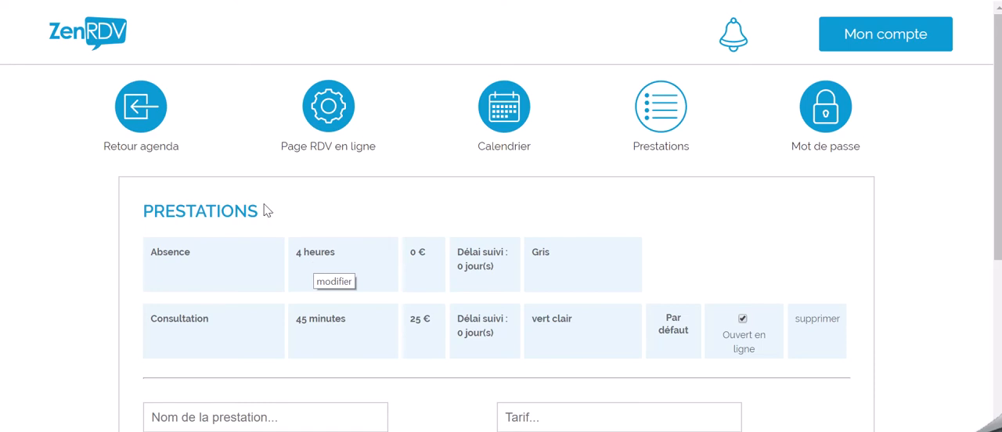
click(141, 107)
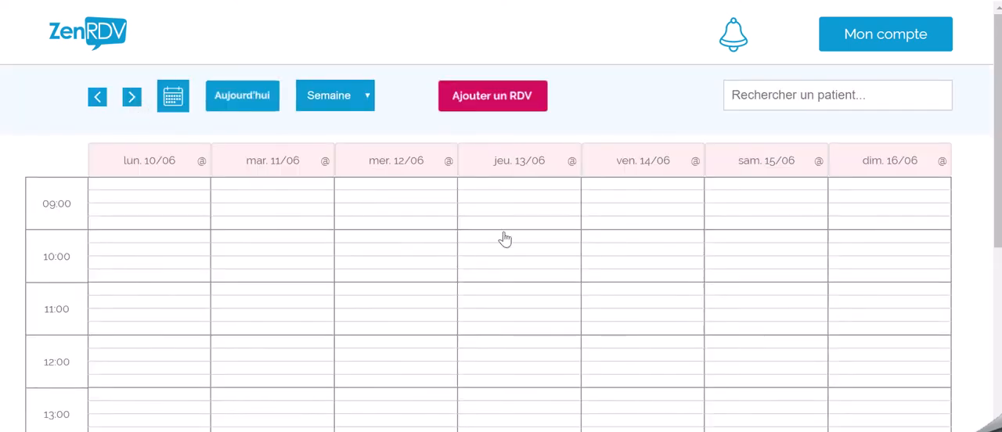
Step: Add an Absence of 2 heures on Friday 14/06 at 10:00, without a comment or weekly repetition
click(625, 247)
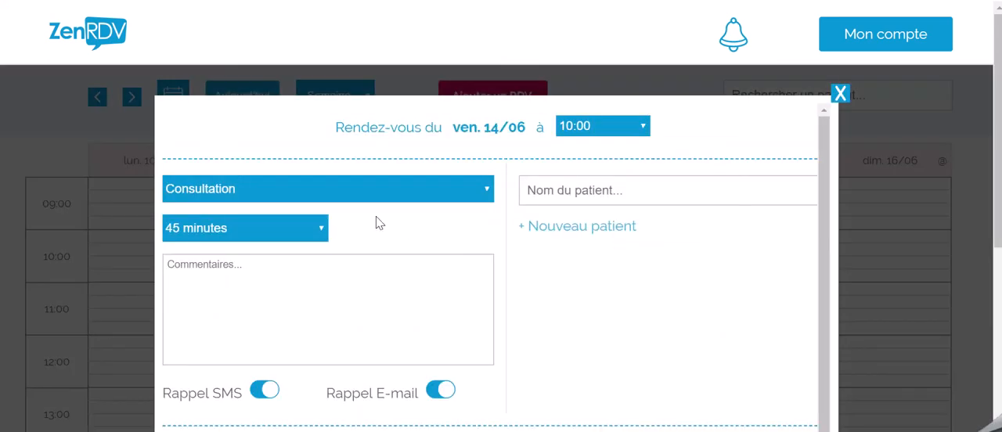
click(370, 199)
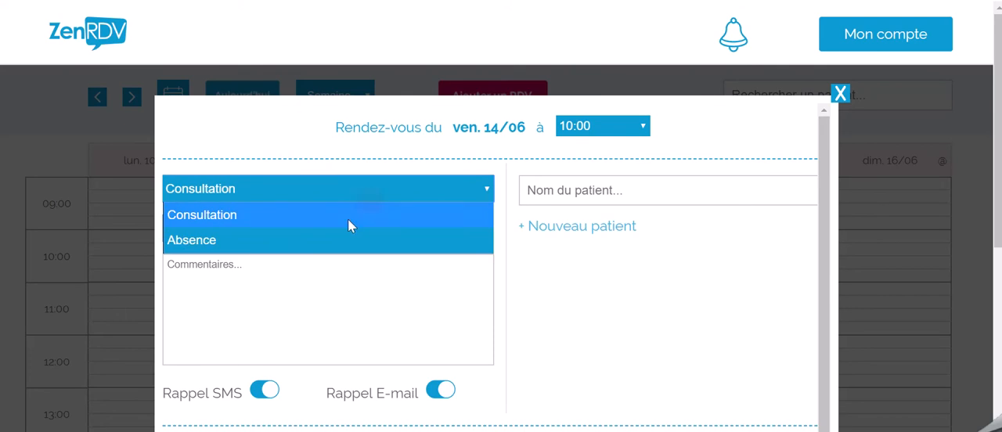
click(332, 244)
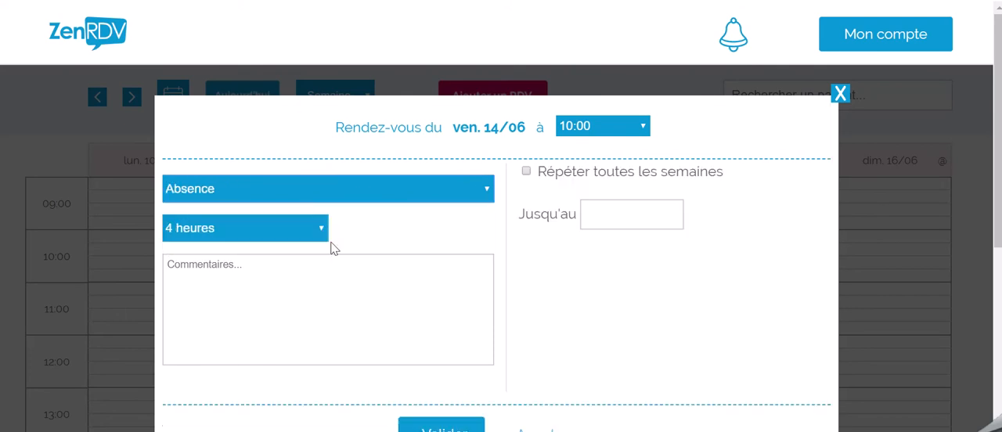
click(288, 237)
scroll(251, 102, up, 10)
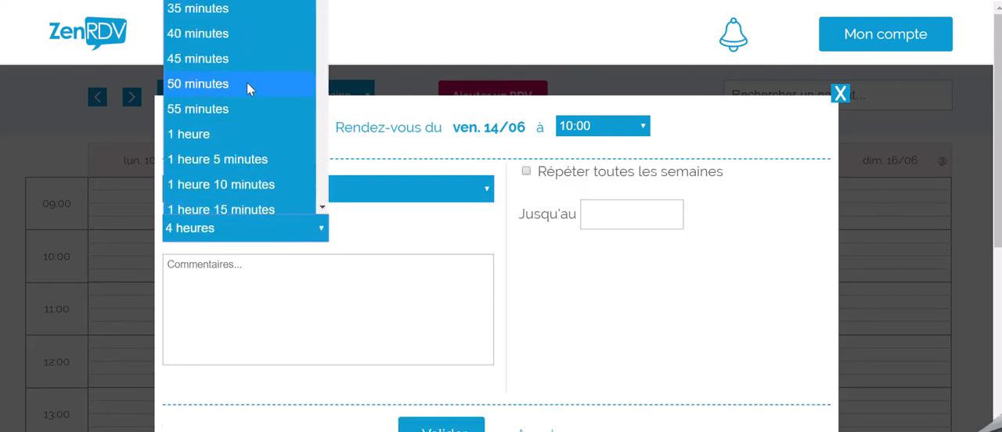
scroll(243, 110, down, 6)
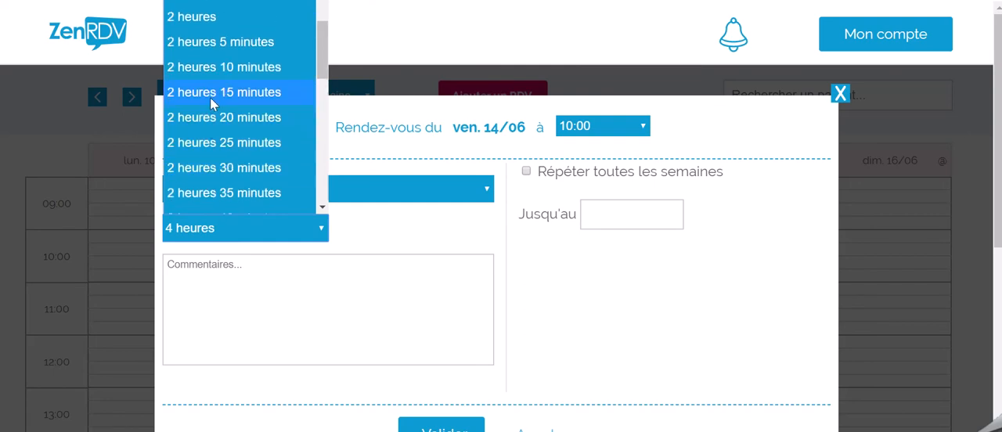
click(202, 18)
click(262, 305)
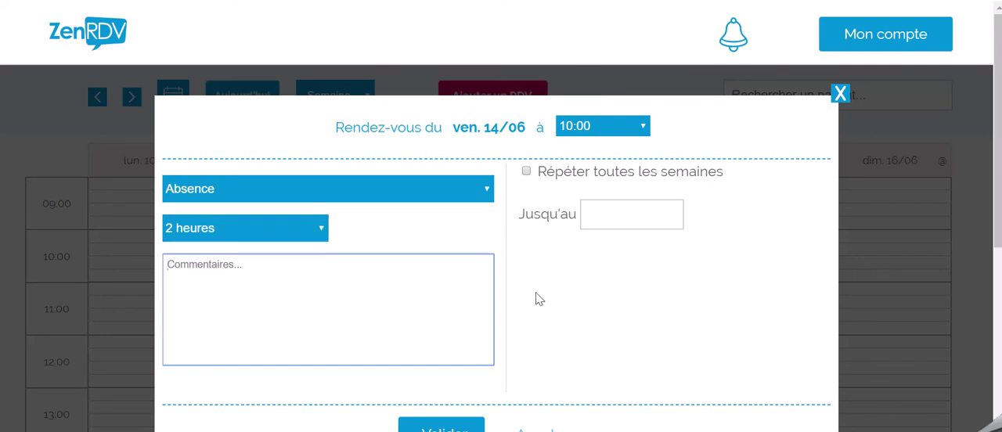
scroll(555, 273, down, 1)
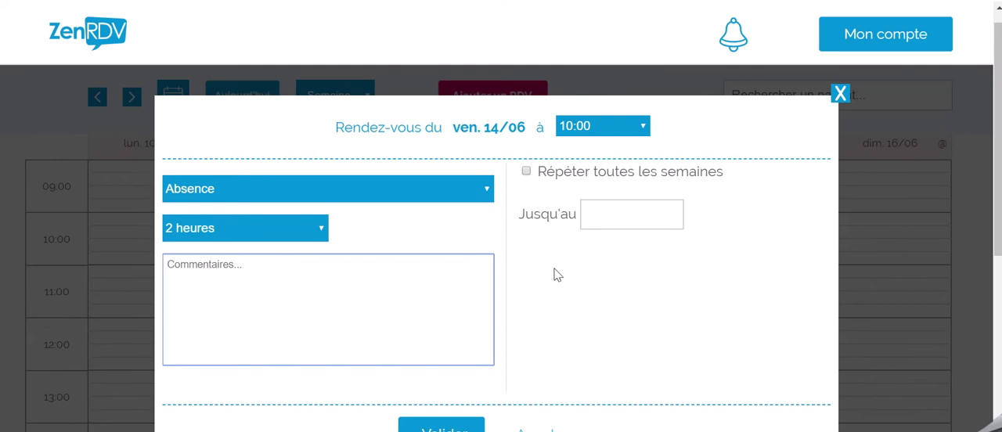
click(440, 430)
mouse_move(654, 249)
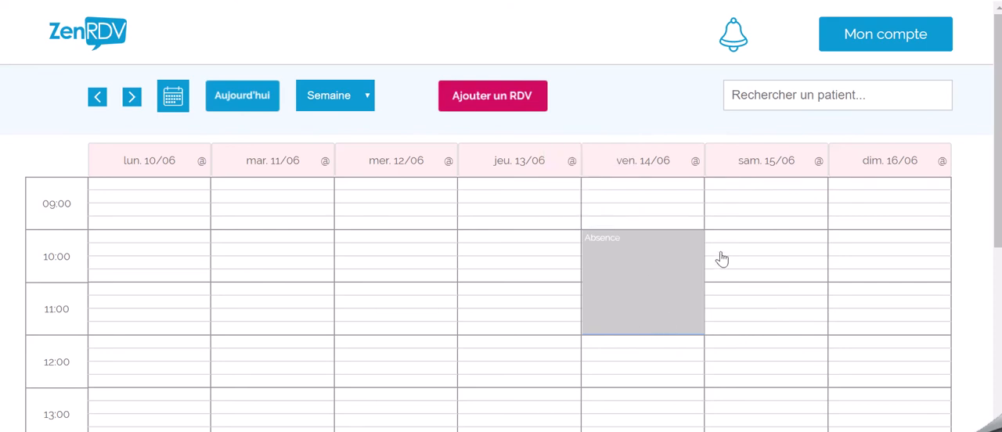
scroll(676, 255, down, 2)
scroll(619, 277, up, 2)
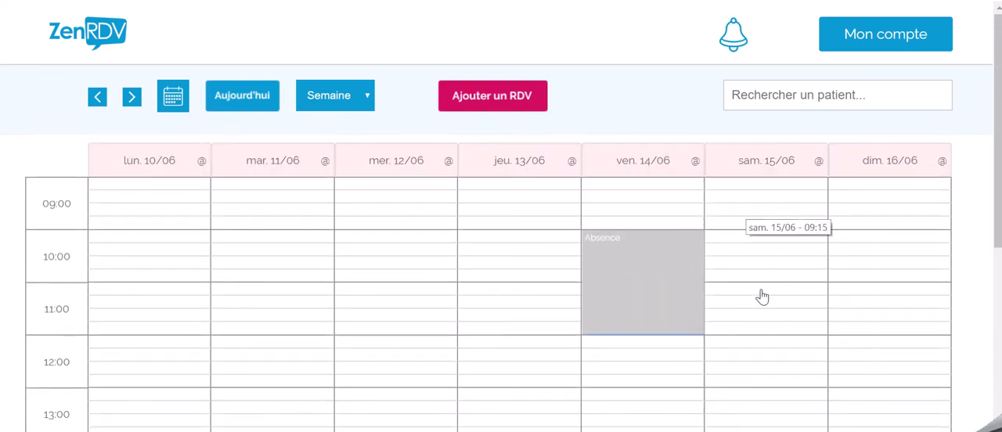
Step: Add an Absence of 1 heure on Wednesday 12/06 at 11:00, repeated every week with no end date
click(383, 298)
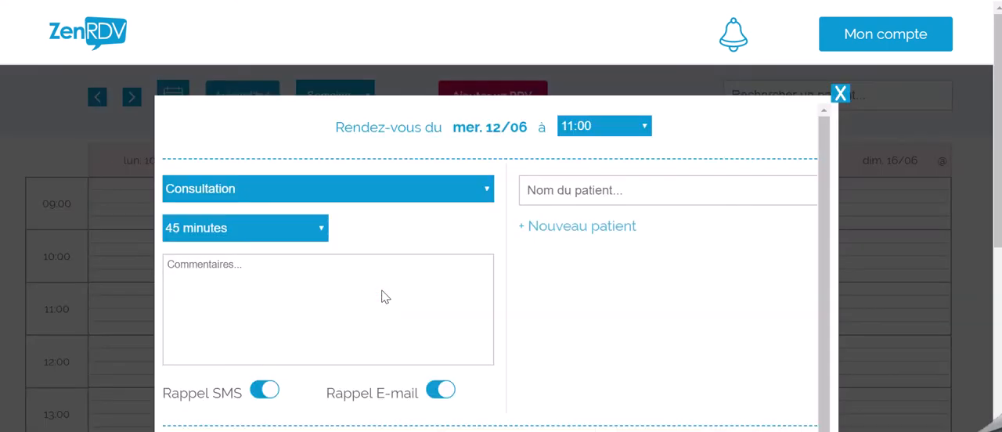
click(373, 194)
click(356, 240)
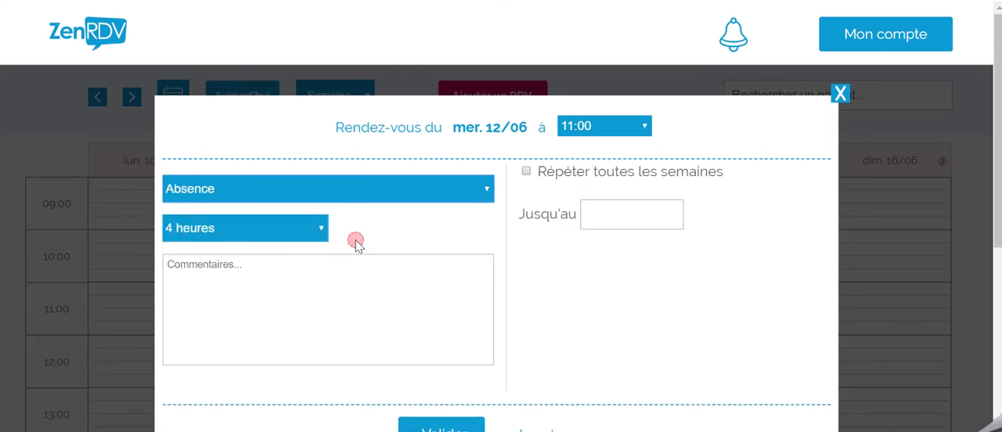
click(290, 234)
scroll(266, 141, up, 10)
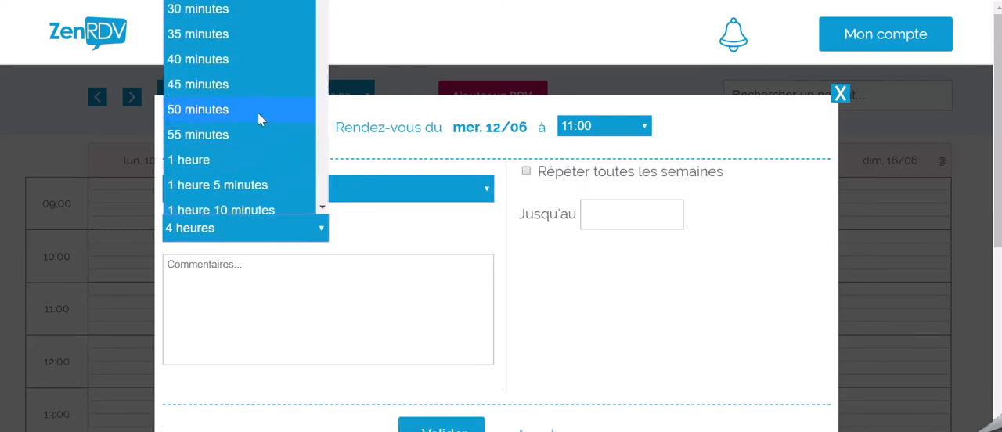
click(216, 160)
click(526, 171)
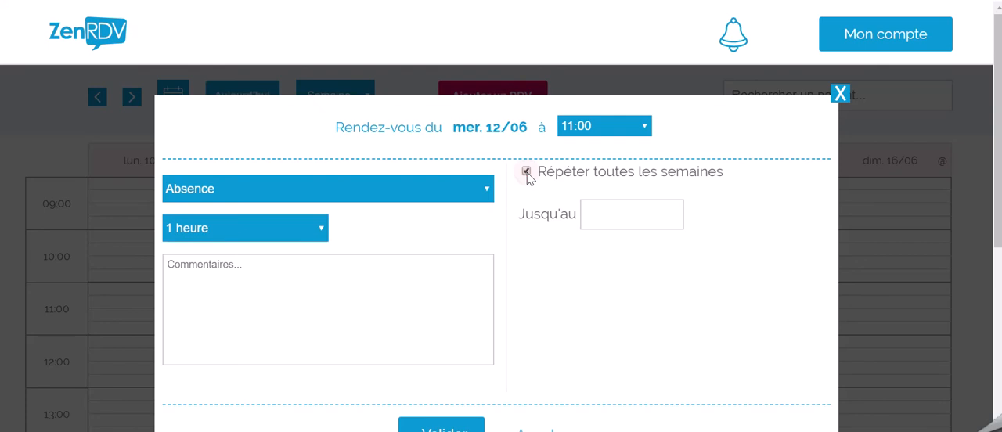
click(459, 429)
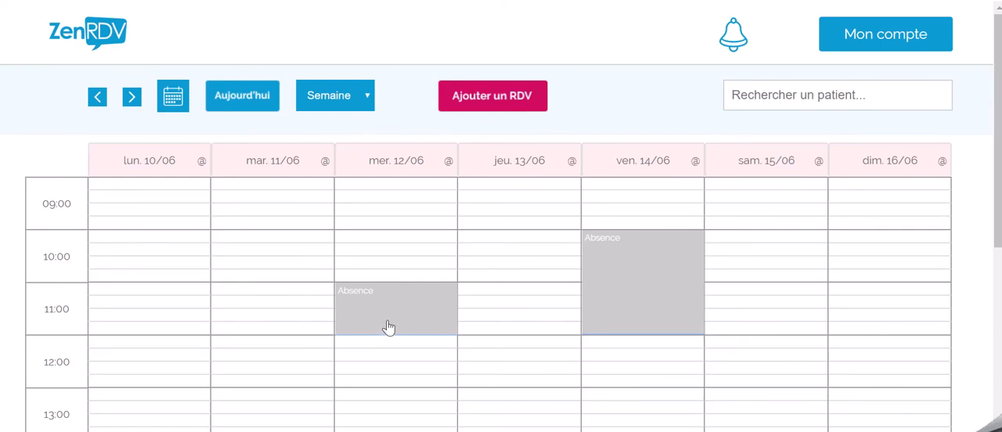
Step: Delete only the Wednesday 10/07 occurrence of the weekly 11:00 absence
click(131, 99)
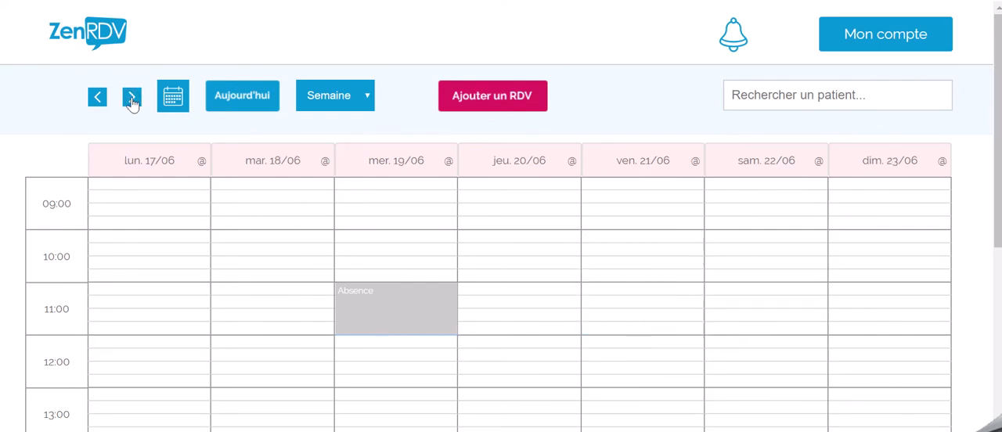
click(131, 98)
click(132, 98)
click(132, 99)
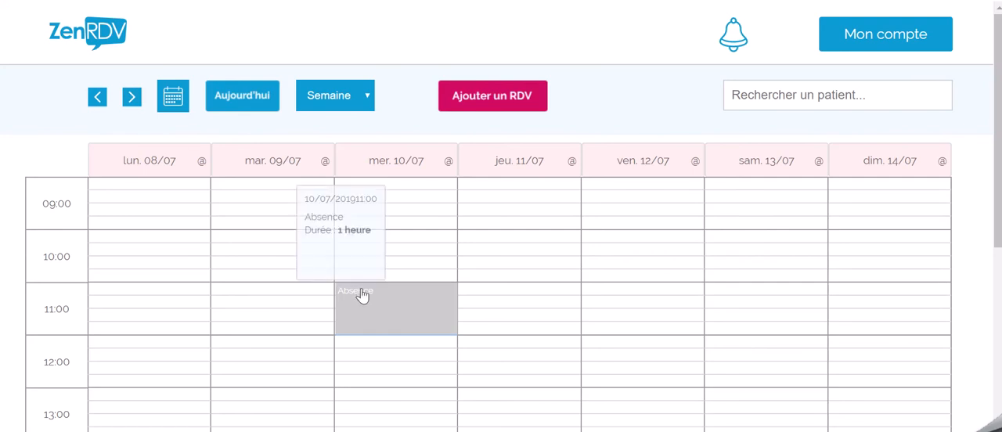
mouse_move(371, 296)
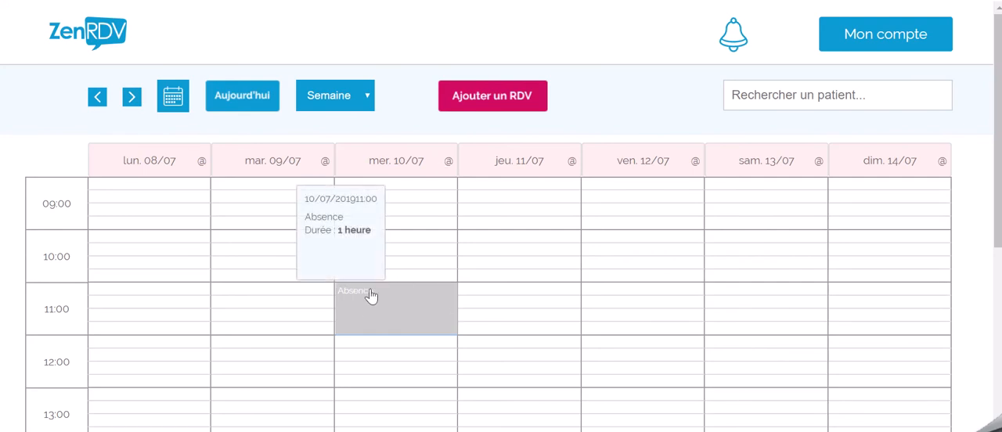
click(371, 296)
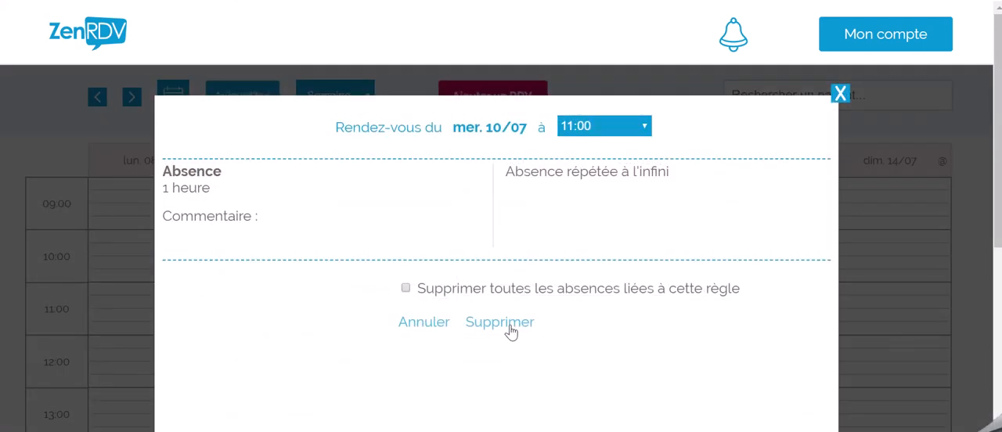
click(501, 323)
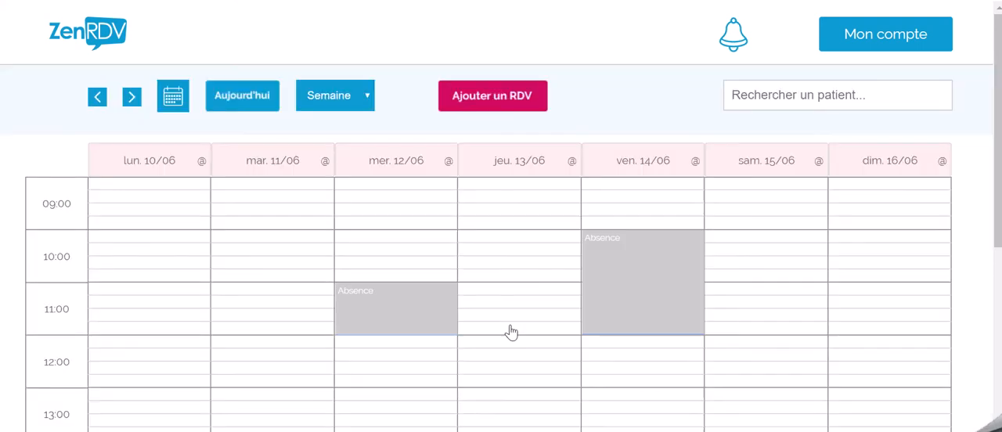
Step: Delete all absences linked to the weekly 11:00 rule, starting from its Wednesday 24/07 occurrence
click(133, 99)
click(133, 98)
click(133, 99)
click(133, 99)
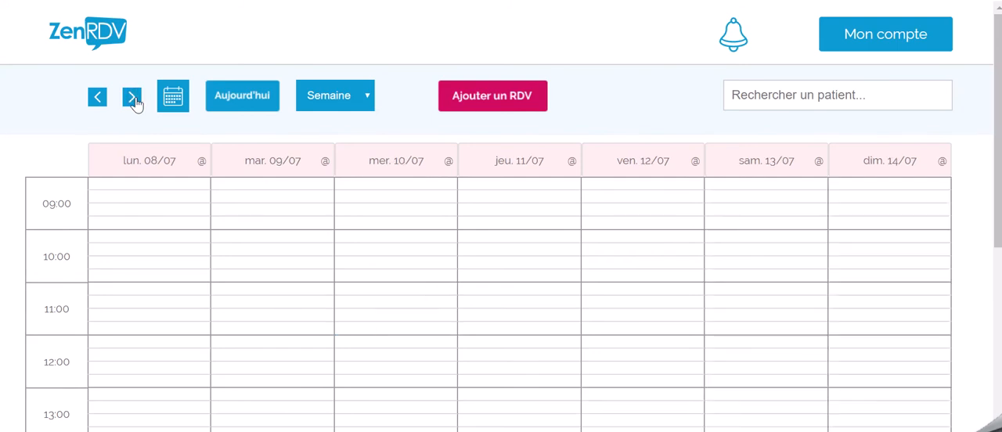
click(133, 99)
click(133, 98)
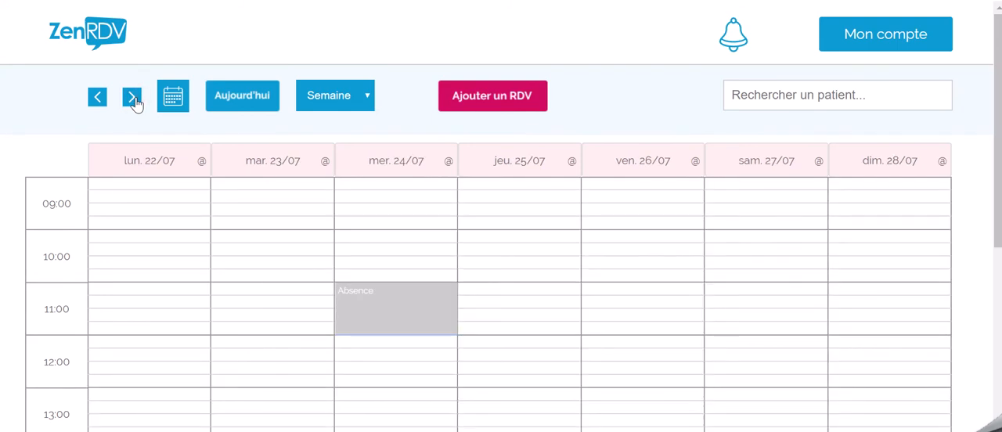
mouse_move(376, 301)
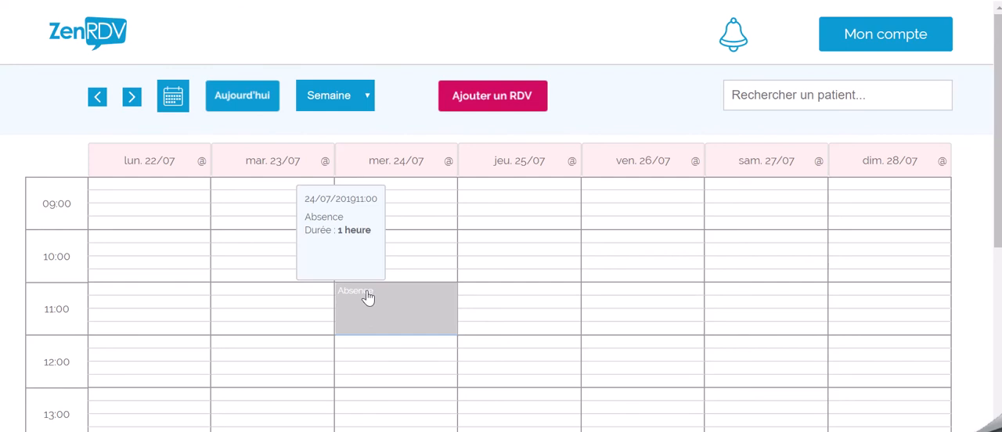
click(368, 296)
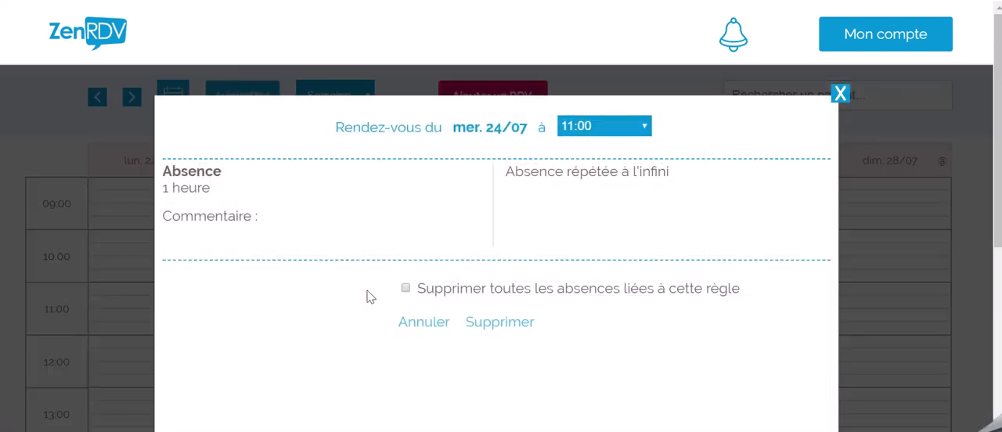
click(407, 288)
click(494, 322)
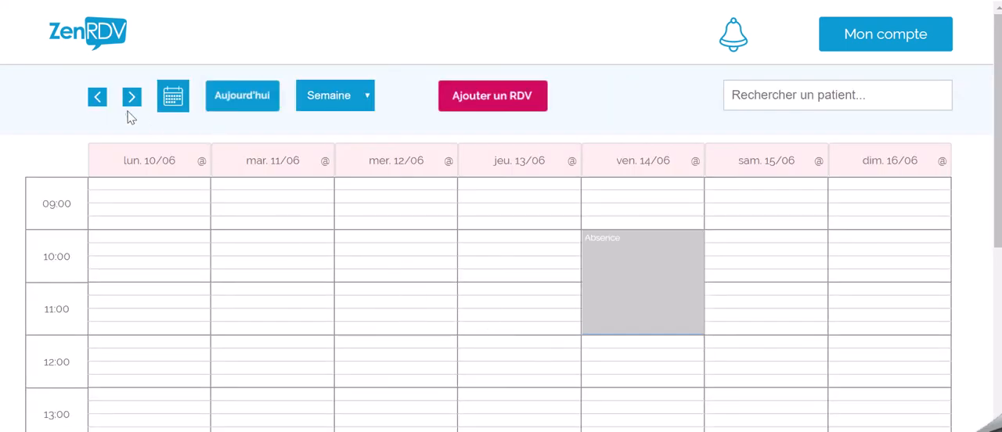
Step: Check the following weeks up to 08/07 for remaining occurrences of the weekly absence
click(132, 100)
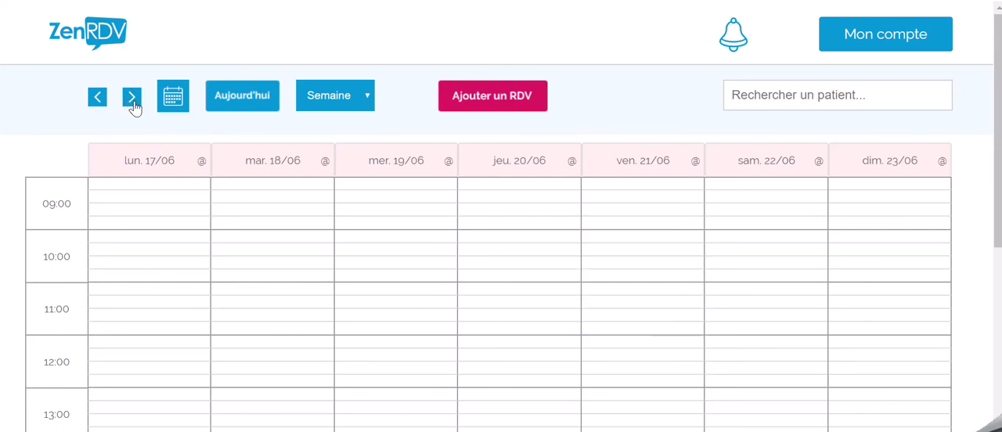
click(134, 102)
click(133, 102)
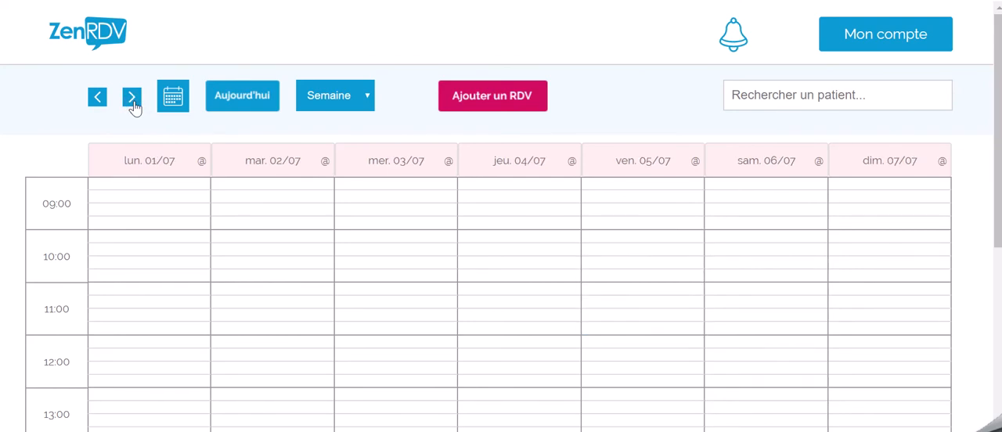
click(133, 102)
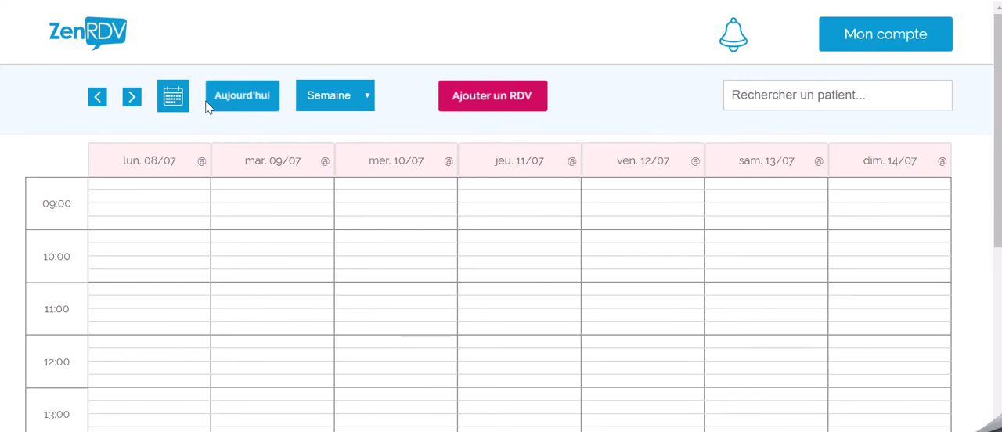
Step: Return to the week of 10/06 and start a new Absence of 1 heure on Wednesday 12/06 at 10:00
click(166, 102)
click(352, 244)
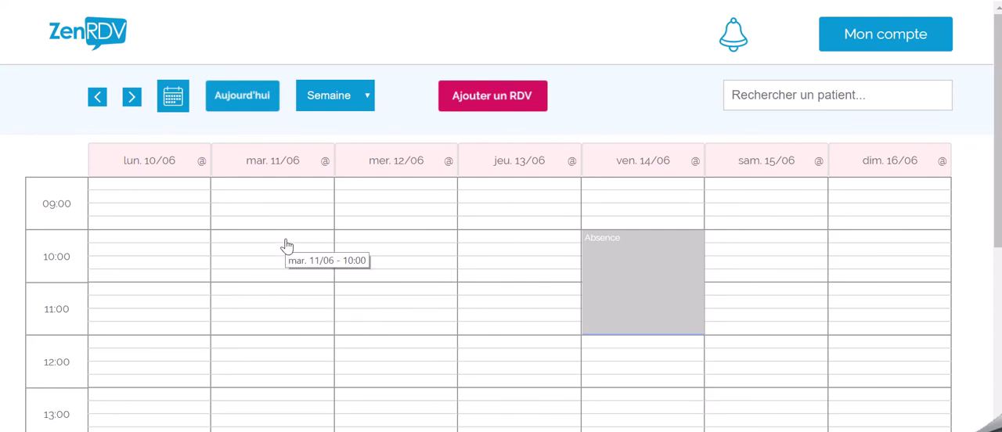
click(390, 244)
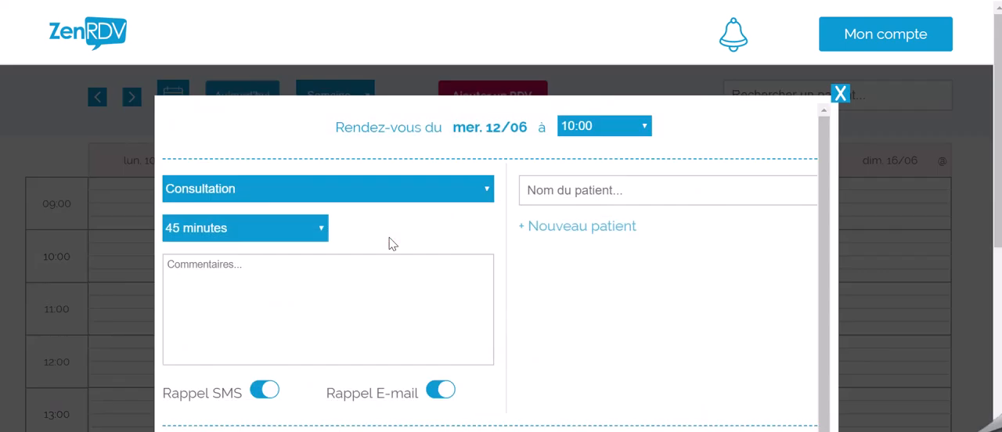
click(336, 186)
click(306, 238)
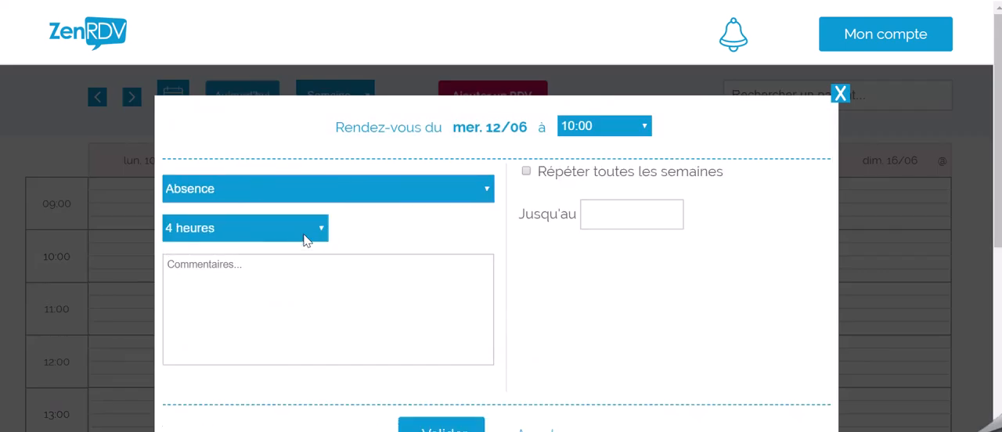
click(305, 235)
scroll(235, 55, up, 10)
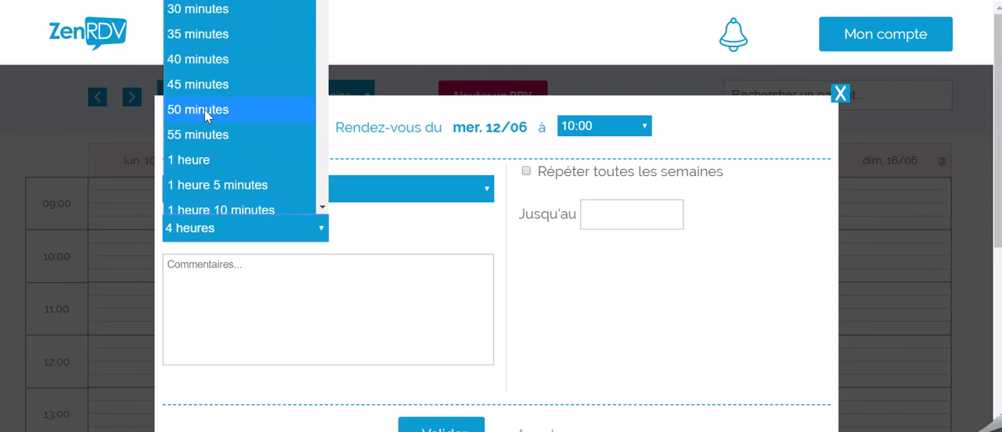
click(196, 162)
Step: Repeat the absence every week until 27/6/2019 and validate it
click(527, 174)
click(617, 217)
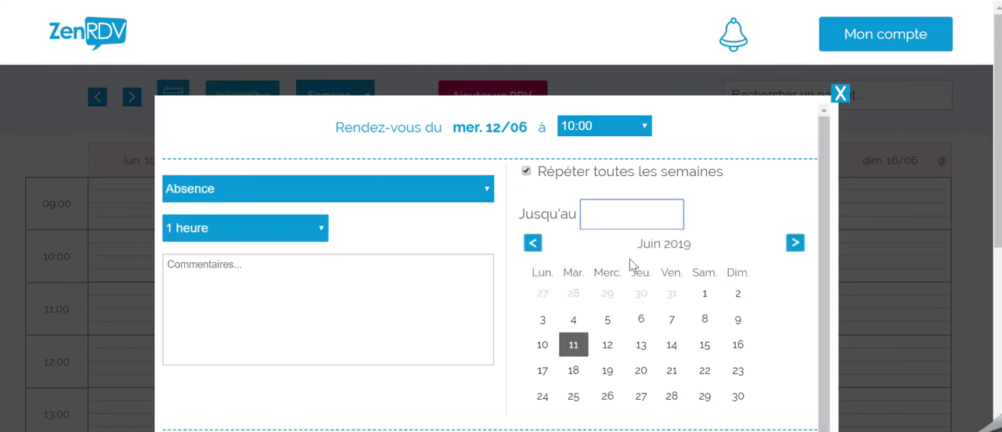
click(640, 402)
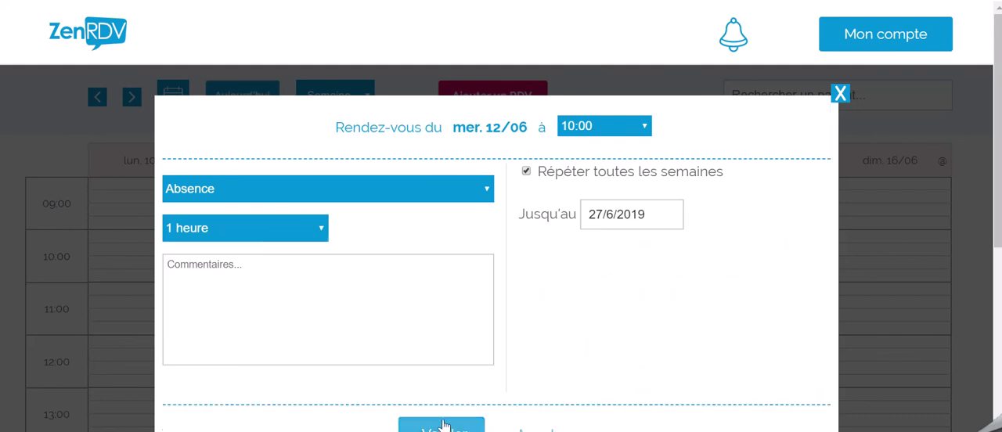
click(443, 427)
Step: Check the Wednesday 10:00 slot week by week up to the week of 01/07 for the repeated absence
mouse_move(386, 259)
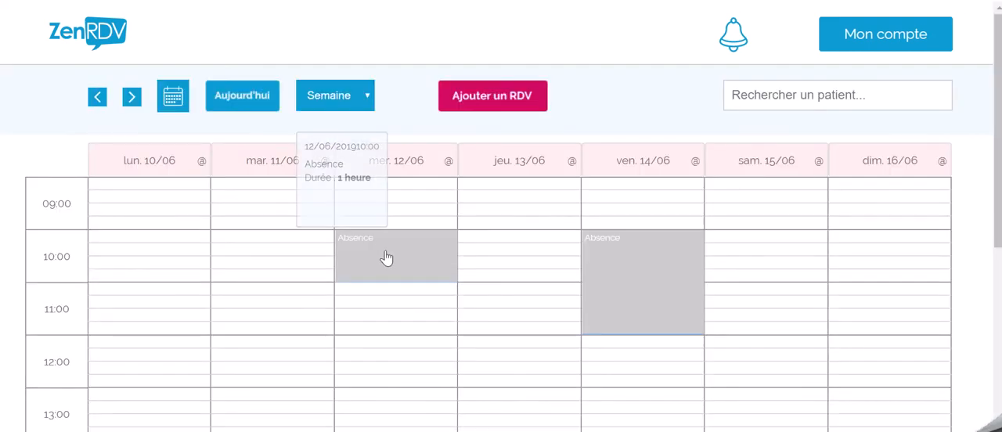
click(130, 106)
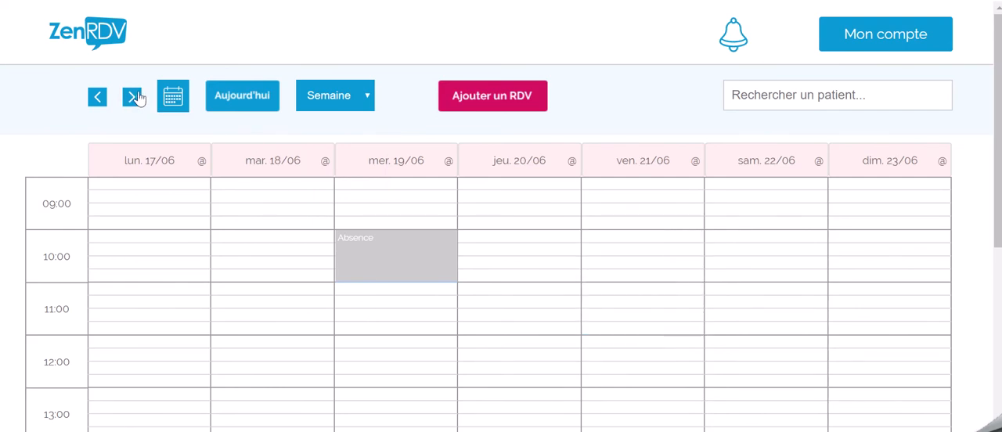
click(133, 100)
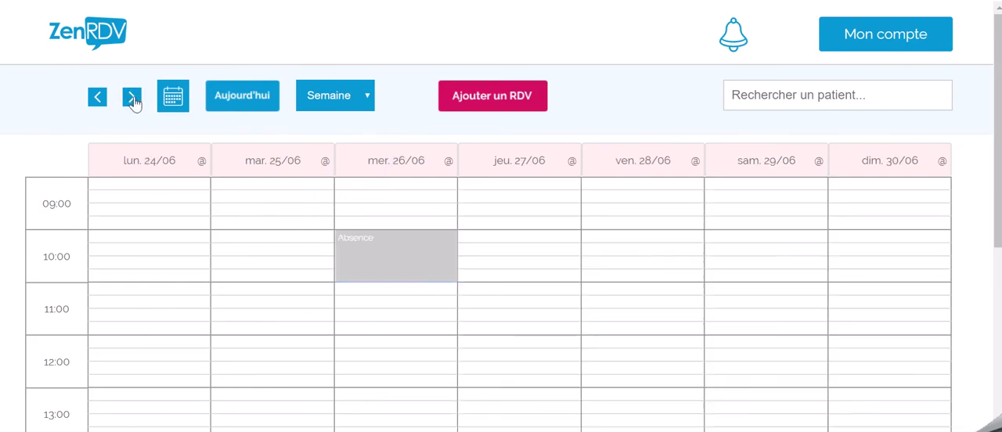
click(133, 101)
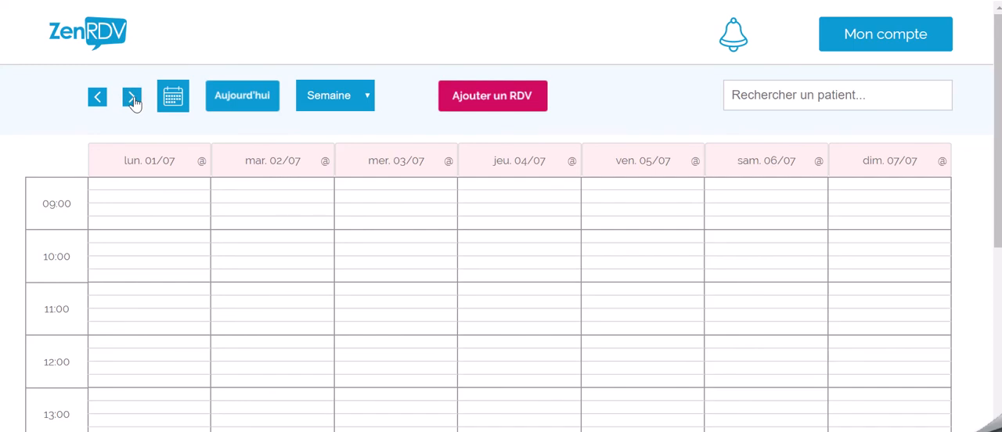